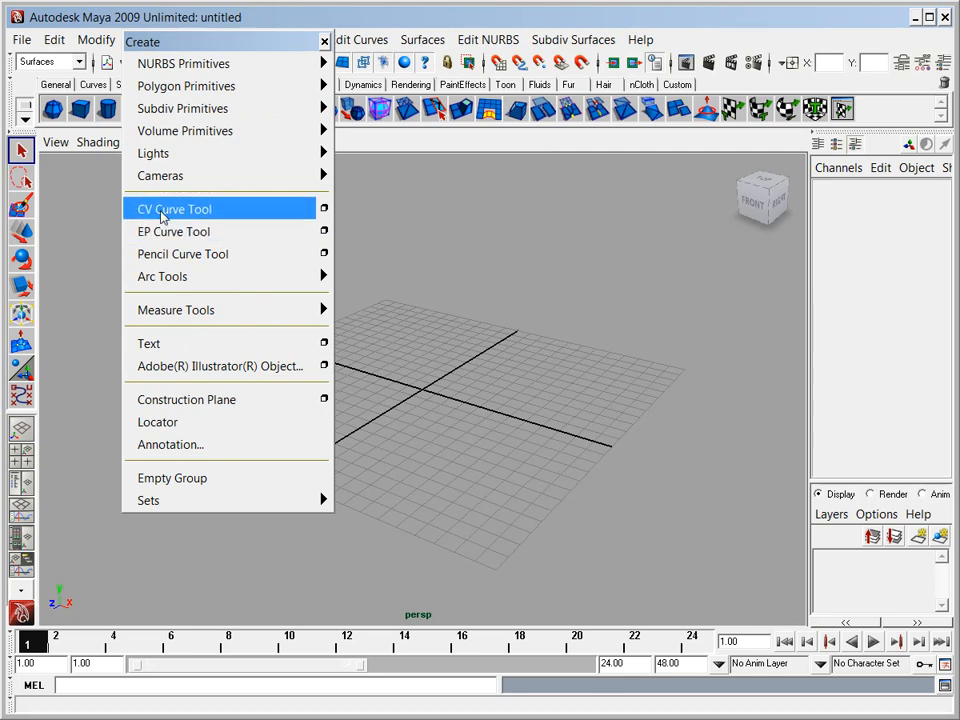
# Draw a symmetric U-shaped CV curve with five grid-snapped points in the front view, its ends on the horizontal axis.
pyautogui.click(174, 212)
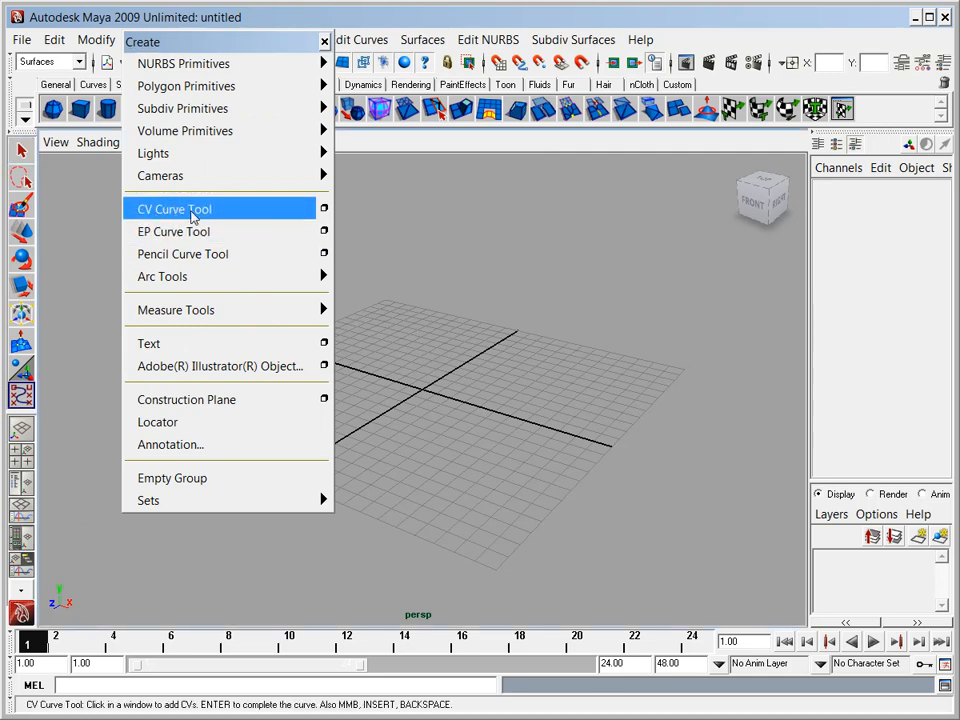
pyautogui.click(324, 41)
pyautogui.click(21, 451)
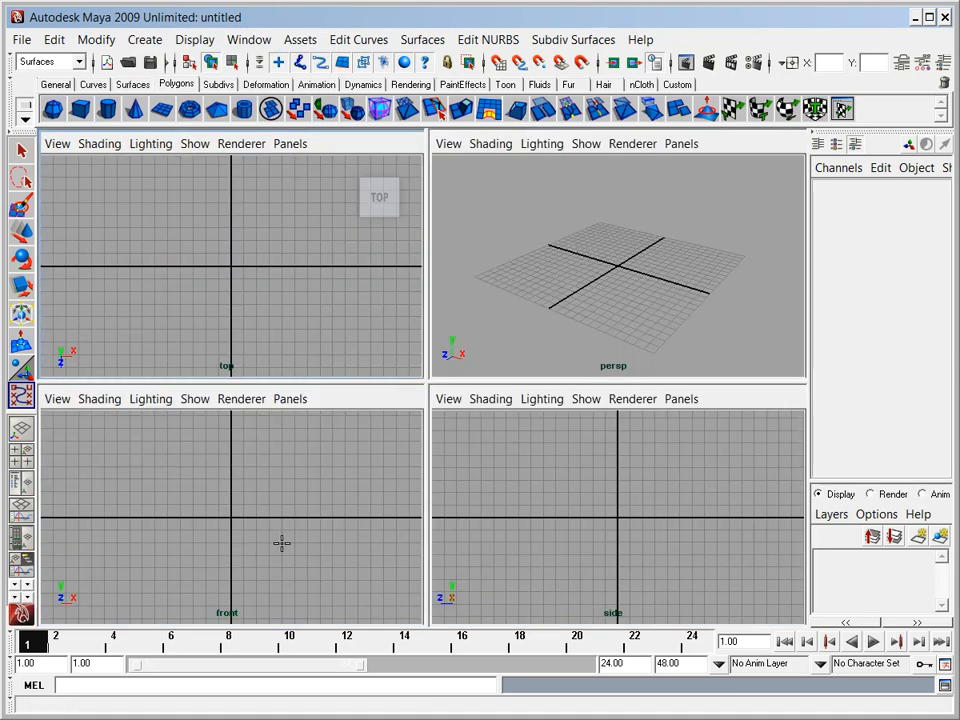
pyautogui.click(164, 533)
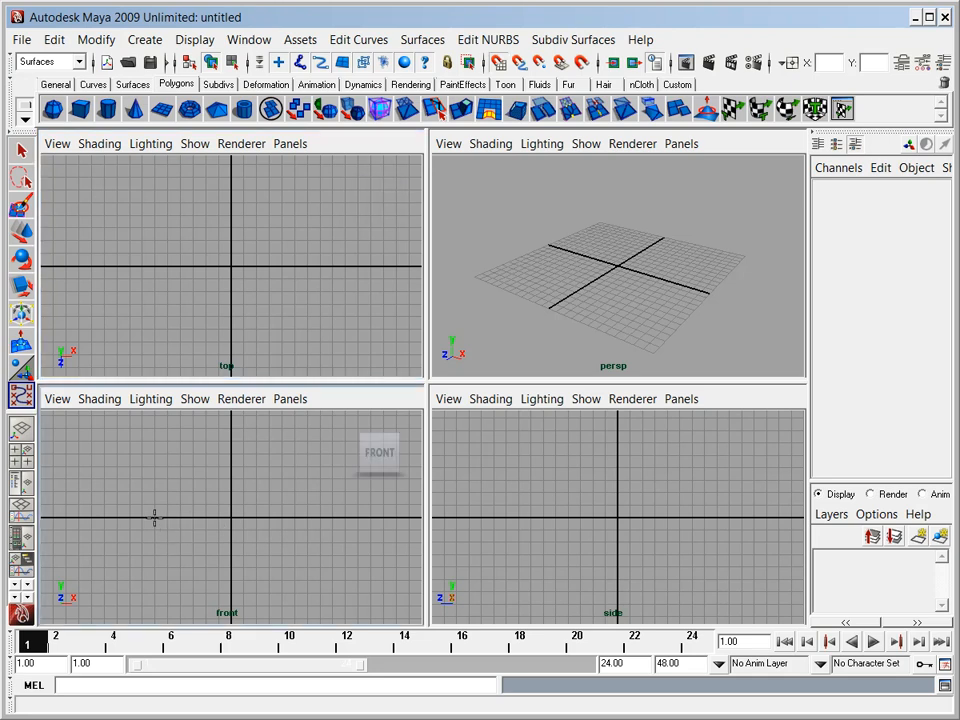
pyautogui.click(154, 517)
pyautogui.click(154, 580)
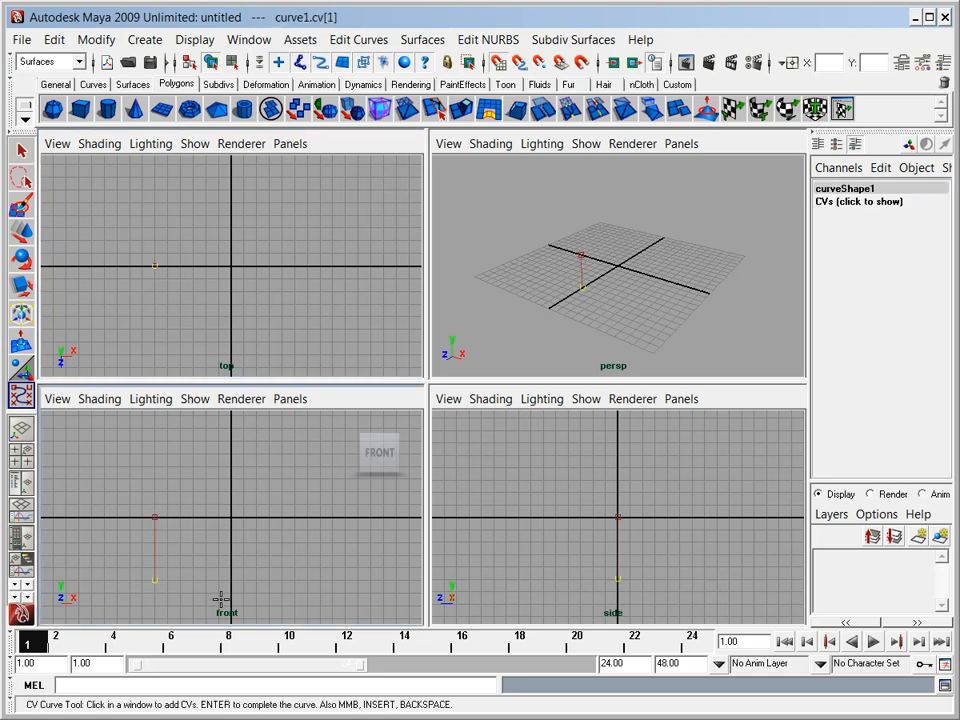
pyautogui.click(230, 606)
pyautogui.click(308, 581)
pyautogui.click(309, 517)
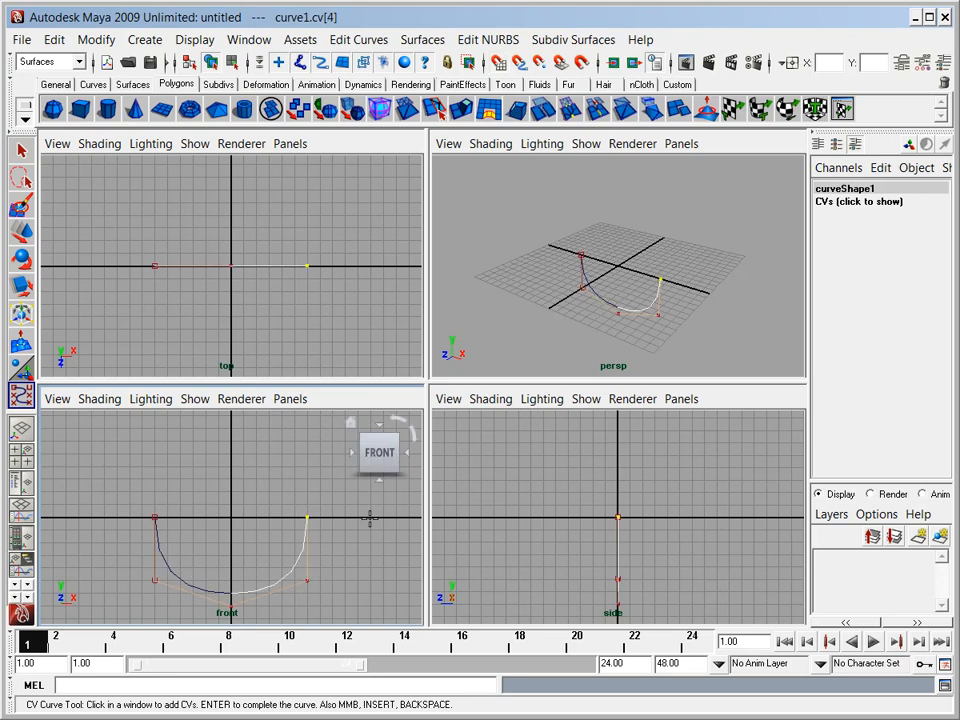
pyautogui.press('Return')
pyautogui.press('q')
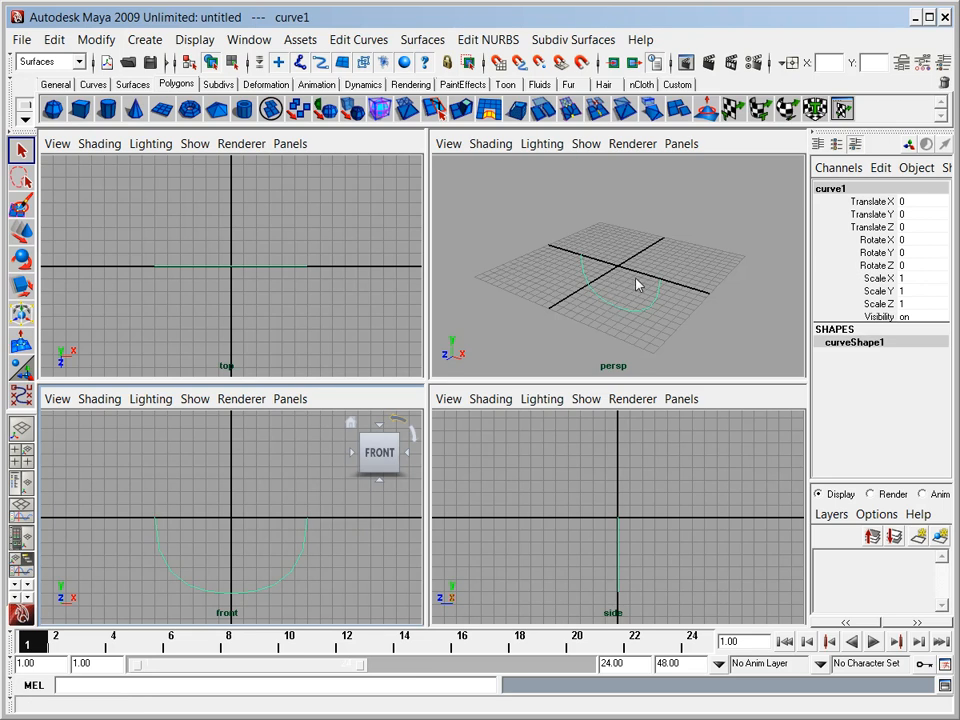
# Duplicate the U-shaped curve and move the copy back along Z to about -12.3.
pyautogui.press('space')
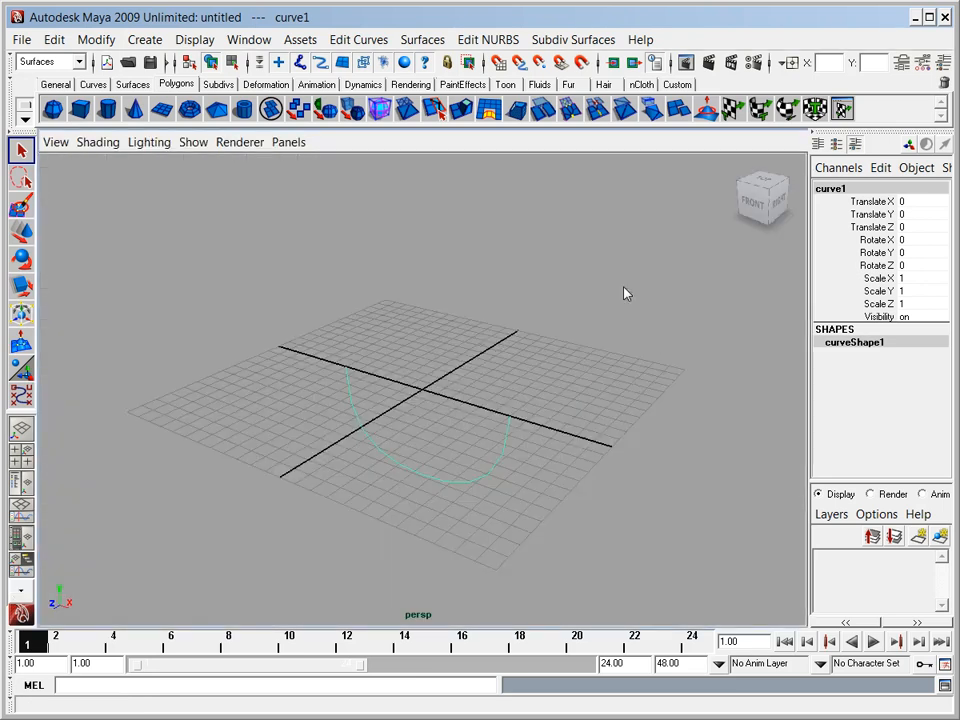
pyautogui.keyDown('alt'); pyautogui.moveTo(502, 467); pyautogui.dragTo(470, 466); pyautogui.keyUp('alt')
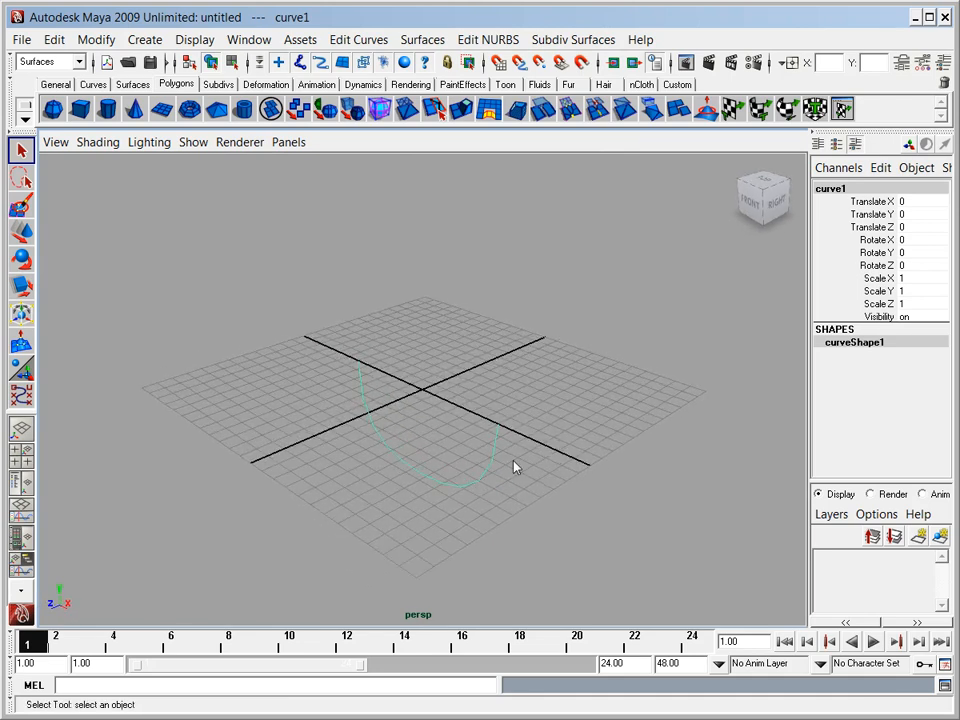
pyautogui.hotkey('ctrl', 'd')
pyautogui.press('w')
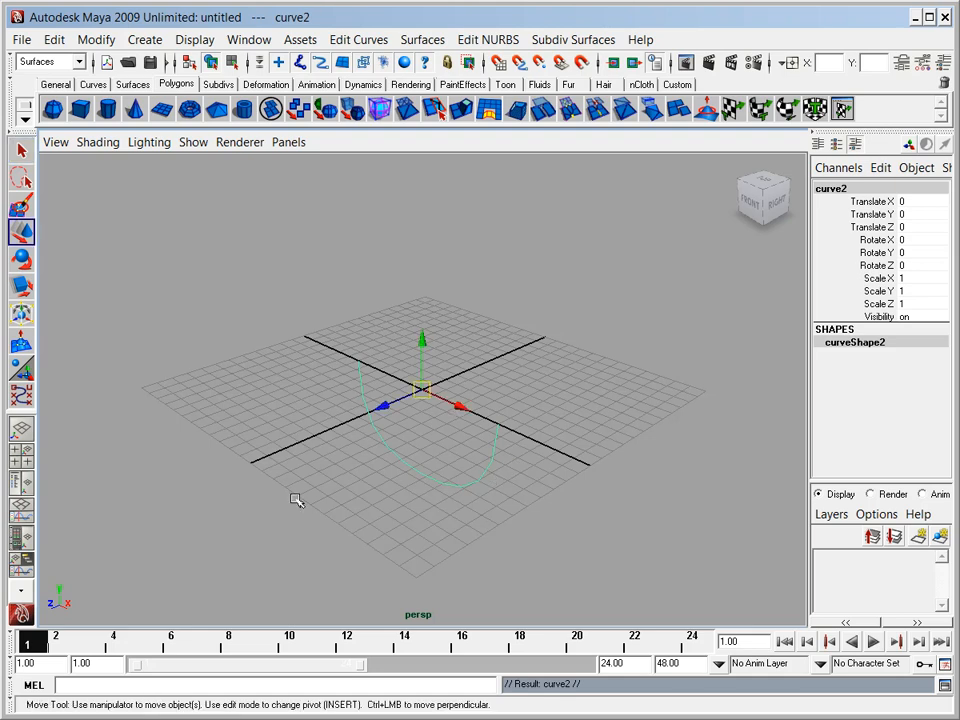
pyautogui.moveTo(390, 405); pyautogui.dragTo(519, 339)
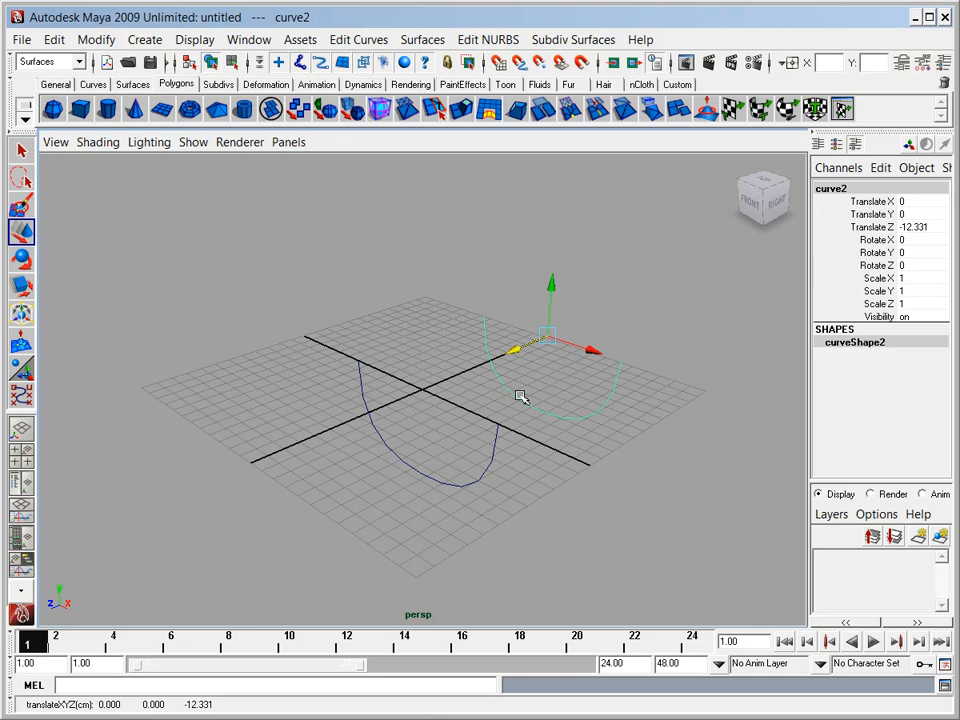
# Scale the rear copy uniformly to about 0.823, and flatten it into a vertical line with Scale X 0.
pyautogui.press('r')
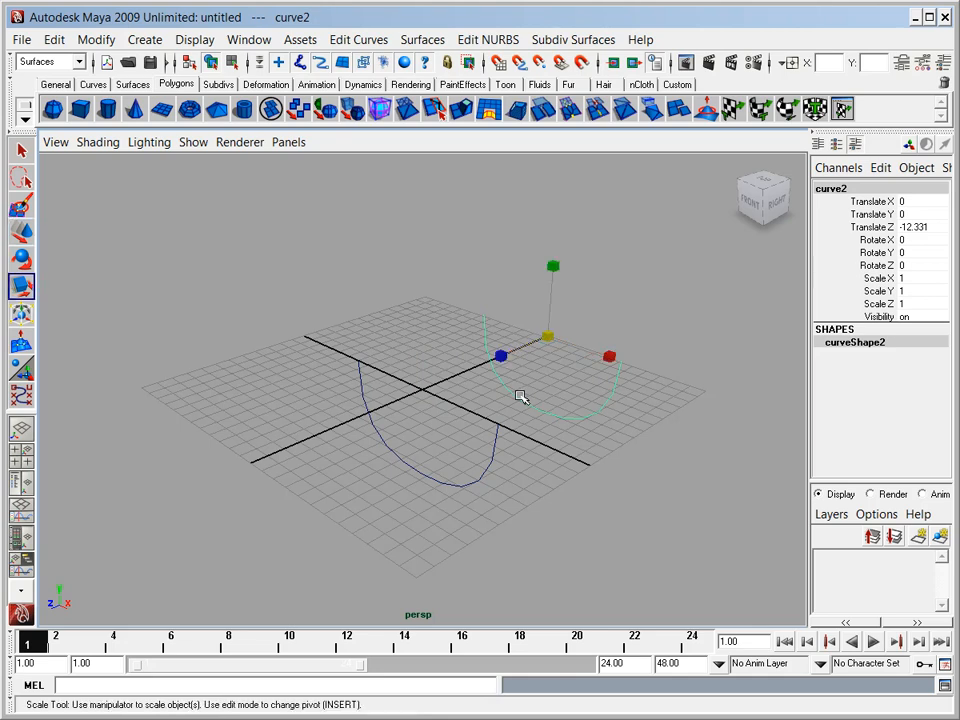
pyautogui.moveTo(551, 340); pyautogui.dragTo(525, 337)
pyautogui.moveTo(609, 358); pyautogui.dragTo(556, 358)
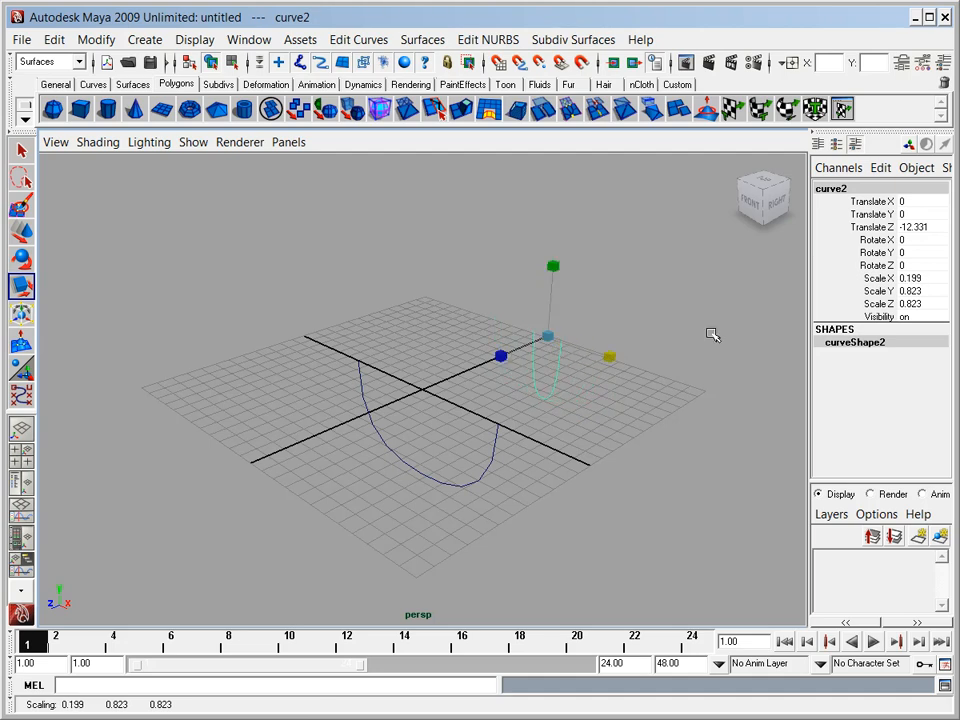
pyautogui.click(912, 277)
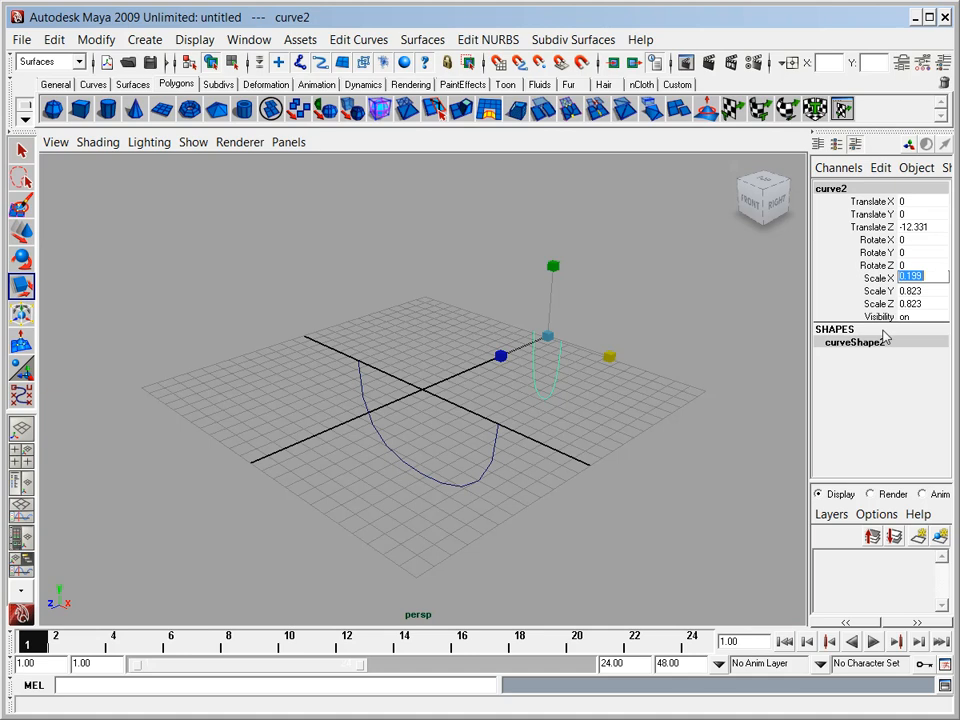
pyautogui.write('0')
pyautogui.press('Return')
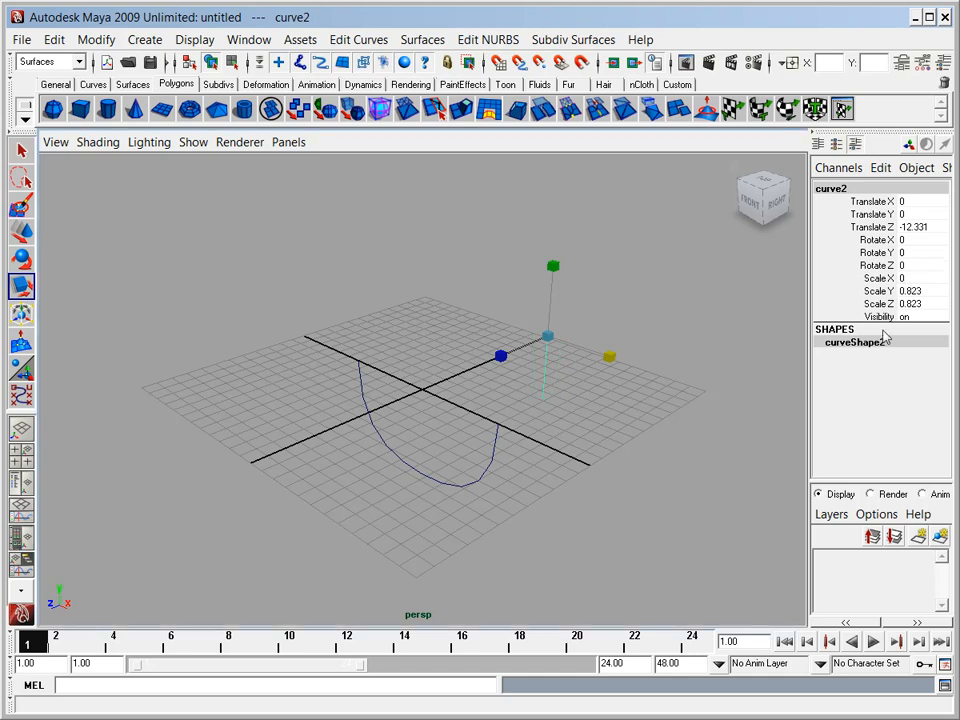
# Duplicate the original middle curve, move the copy forward along Z to about 12, and scale it uniformly to about 0.474.
pyautogui.click(368, 440)
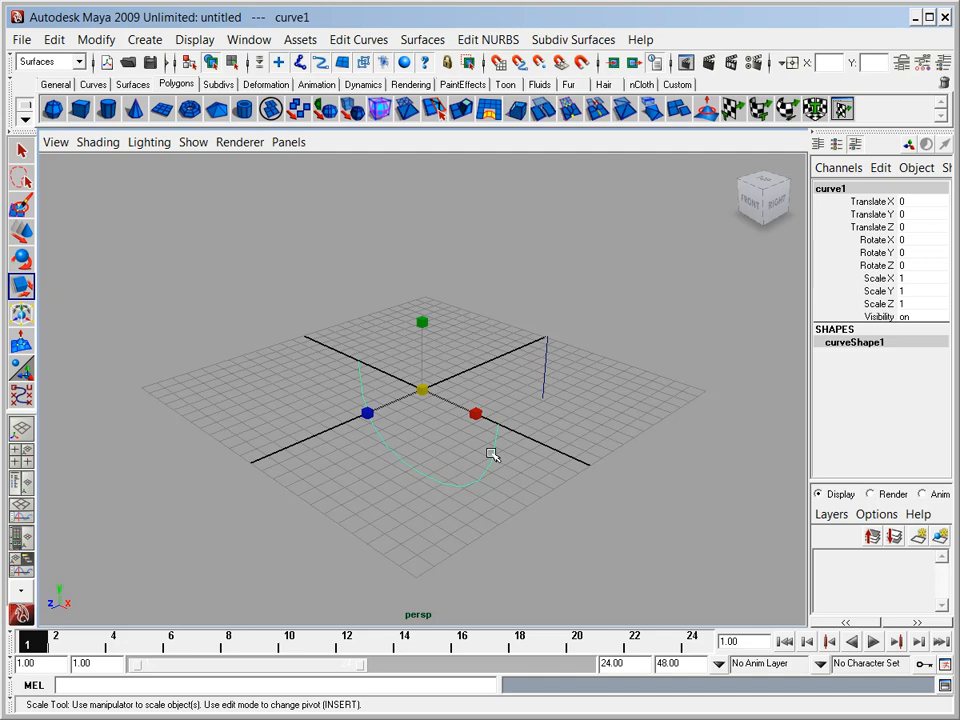
pyautogui.hotkey('ctrl', 'd')
pyautogui.press('w')
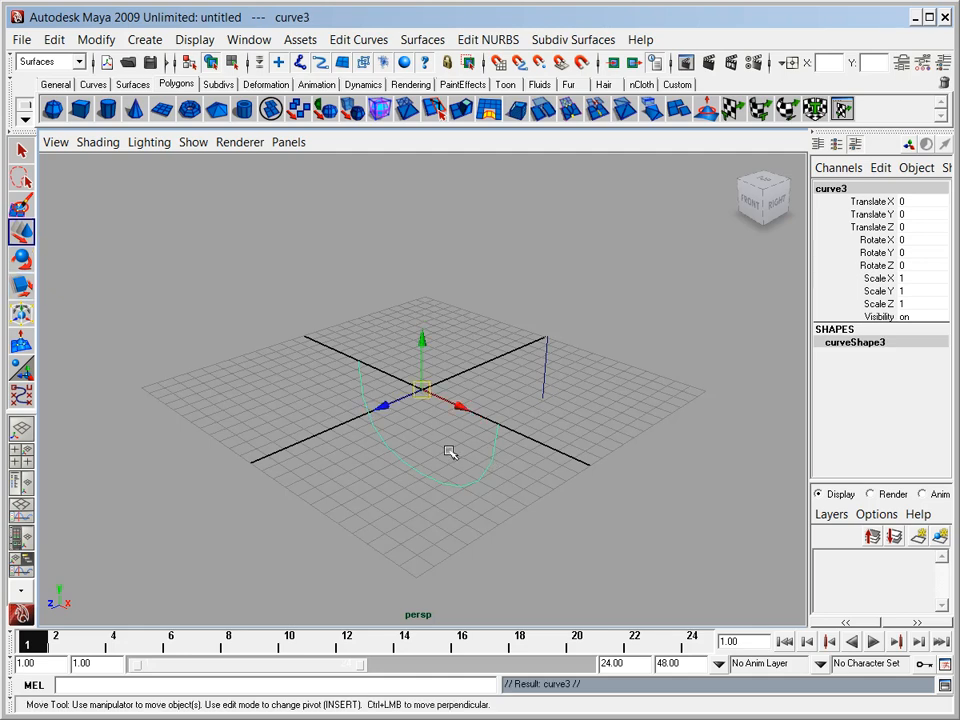
pyautogui.moveTo(386, 404); pyautogui.dragTo(200, 497)
pyautogui.press('r')
pyautogui.moveTo(262, 467); pyautogui.dragTo(162, 451)
# Duplicate the front curve in place and scale the copy uniformly to about 0.067.
pyautogui.moveTo(432, 553)
pyautogui.keyDown('alt'); pyautogui.mouseDown()
pyautogui.moveTo(439, 557)
pyautogui.moveTo(353, 521)
pyautogui.moveTo(428, 545)
pyautogui.mouseUp(); pyautogui.keyUp('alt')
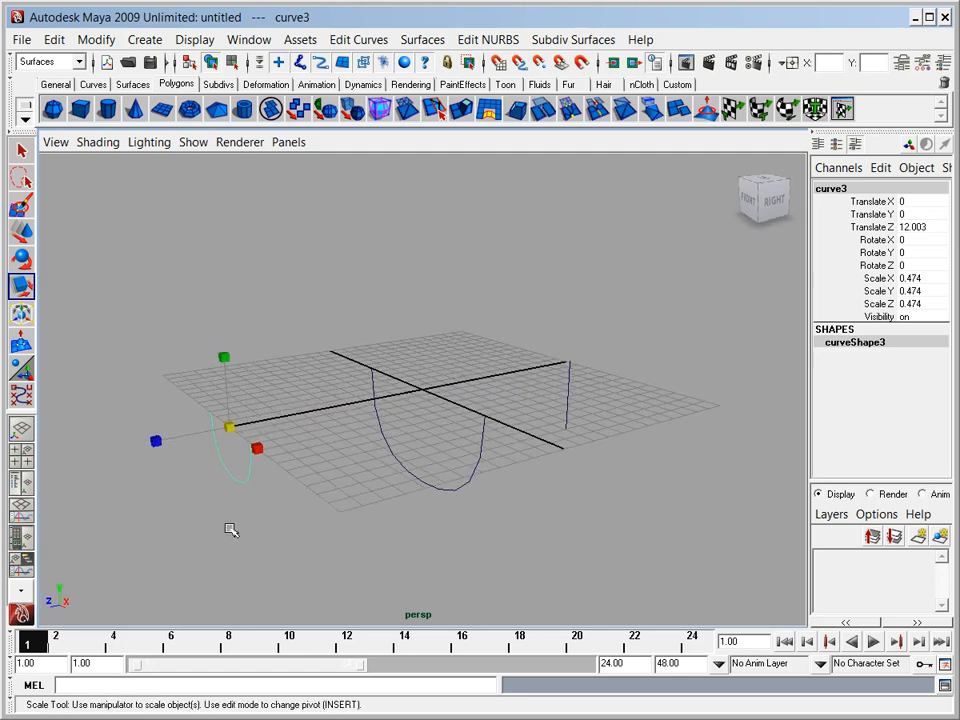
pyautogui.keyDown('alt'); pyautogui.moveTo(292, 559); pyautogui.dragTo(330, 547); pyautogui.keyUp('alt')
pyautogui.hotkey('ctrl', 'd')
pyautogui.moveTo(292, 445); pyautogui.dragTo(238, 464)
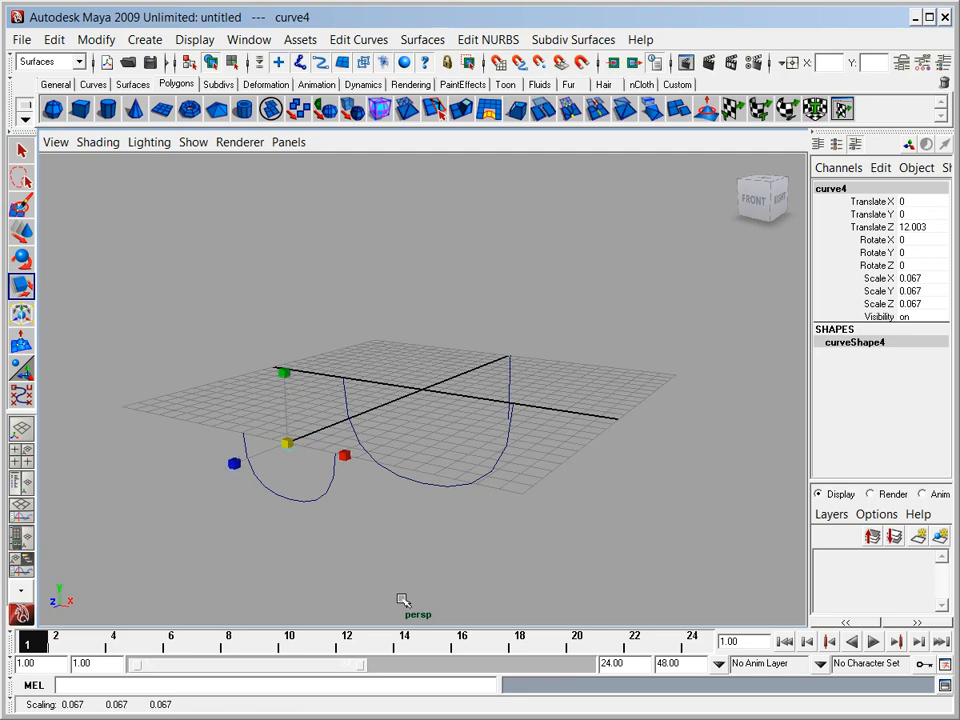
# Loft a hull surface through the flattened curve, the middle U-shaped curve and the larger front curve, in that order.
pyautogui.keyDown('alt'); pyautogui.moveTo(493, 600); pyautogui.dragTo(457, 570); pyautogui.keyUp('alt')
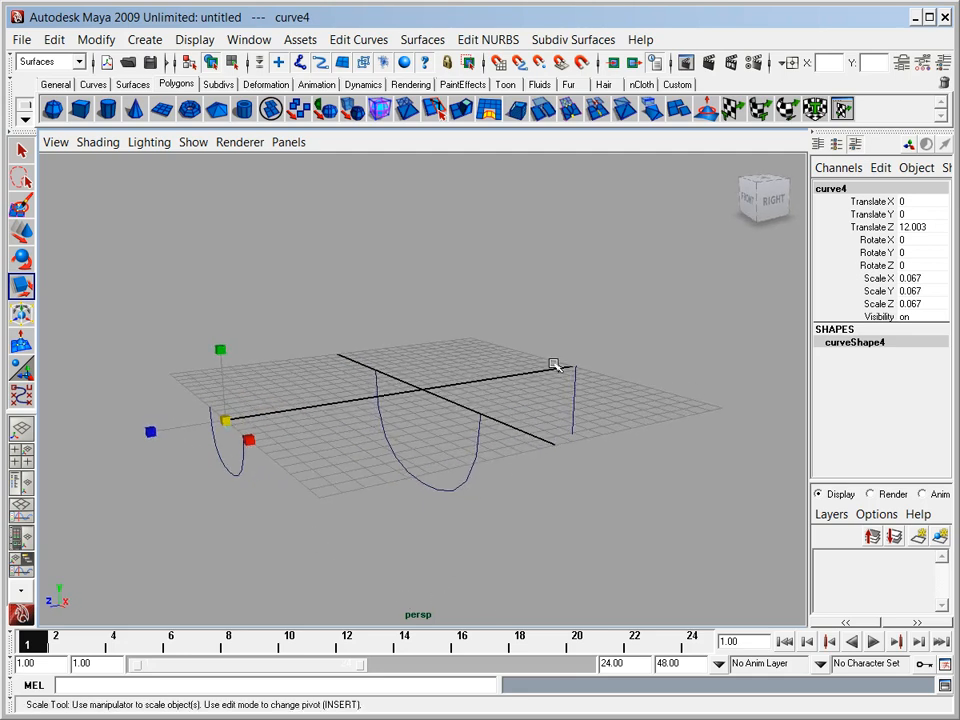
pyautogui.moveTo(614, 418); pyautogui.dragTo(616, 421)
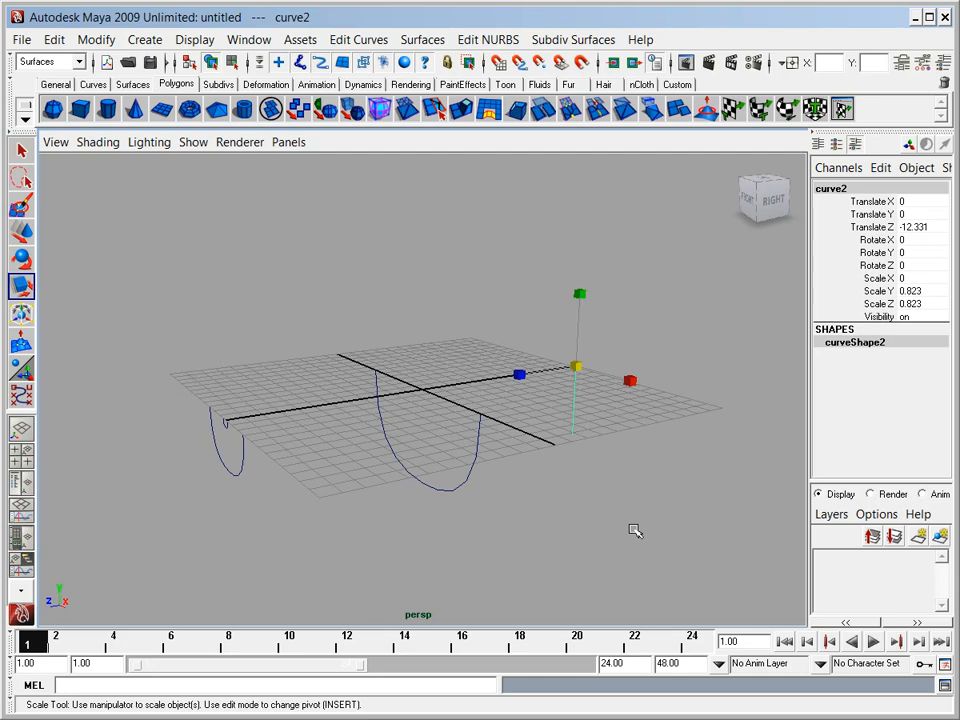
pyautogui.moveTo(456, 461); pyautogui.dragTo(469, 523)
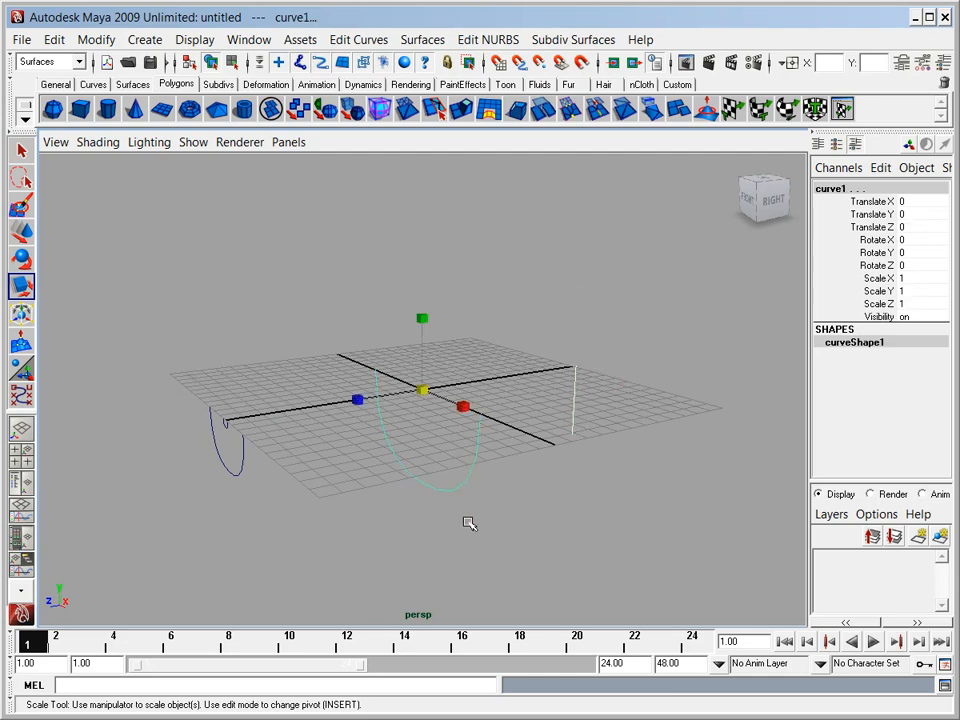
pyautogui.moveTo(228, 459); pyautogui.dragTo(261, 490)
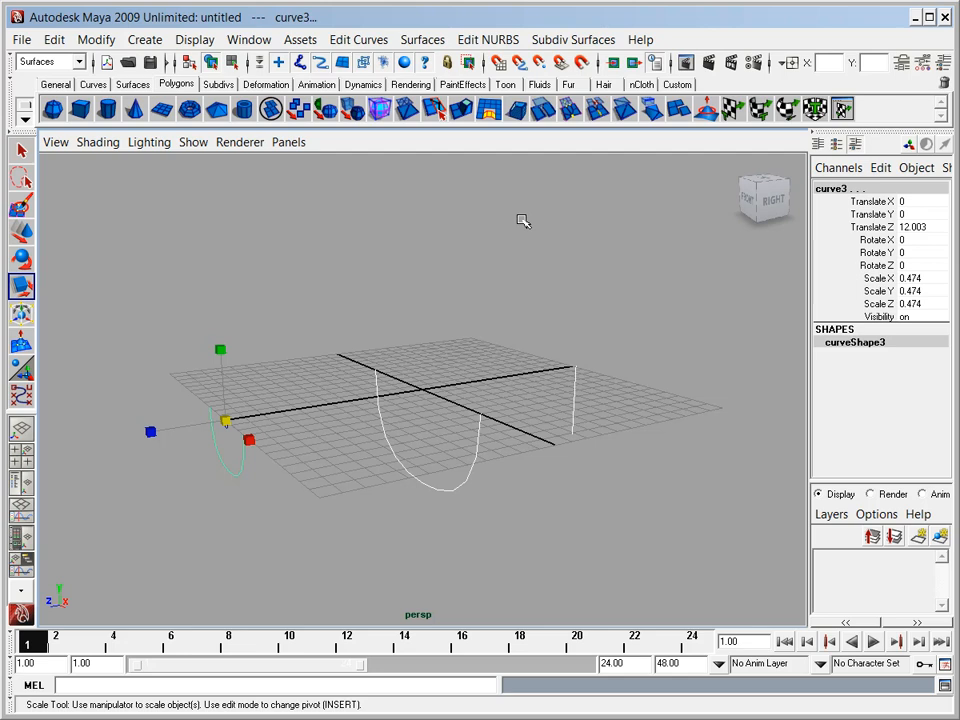
pyautogui.click(47, 62)
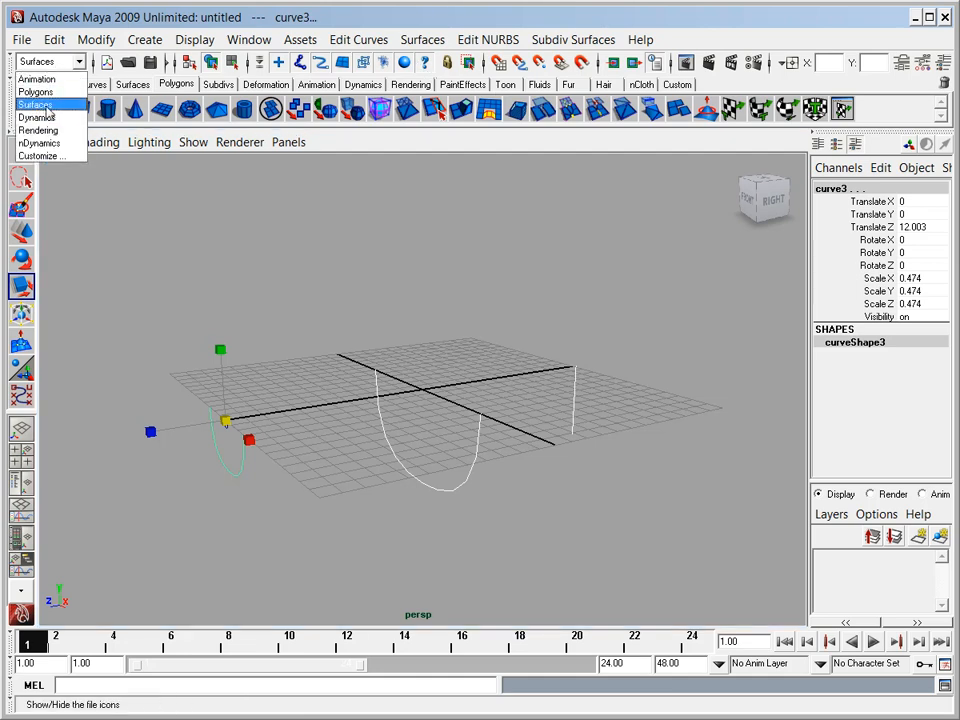
pyautogui.click(429, 47)
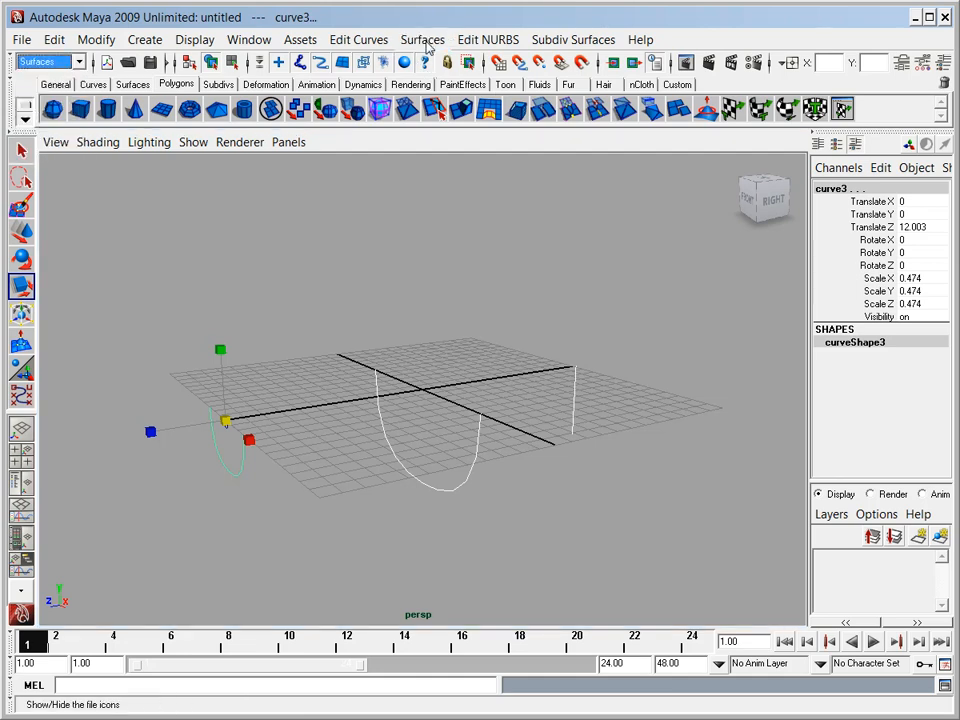
pyautogui.click(424, 40)
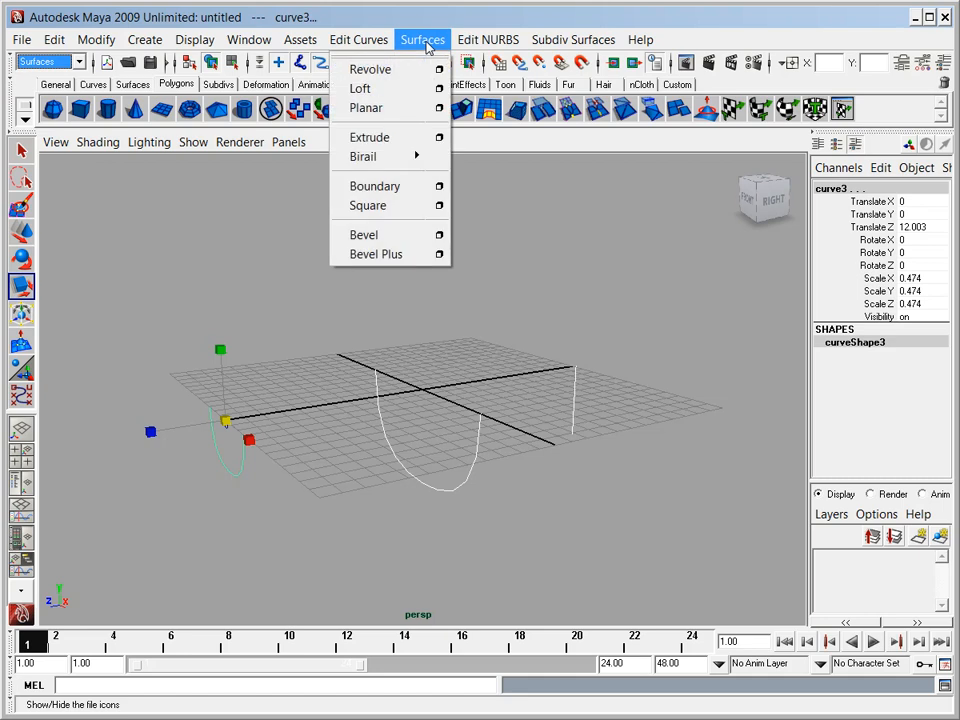
pyautogui.click(362, 89)
pyautogui.press('r')
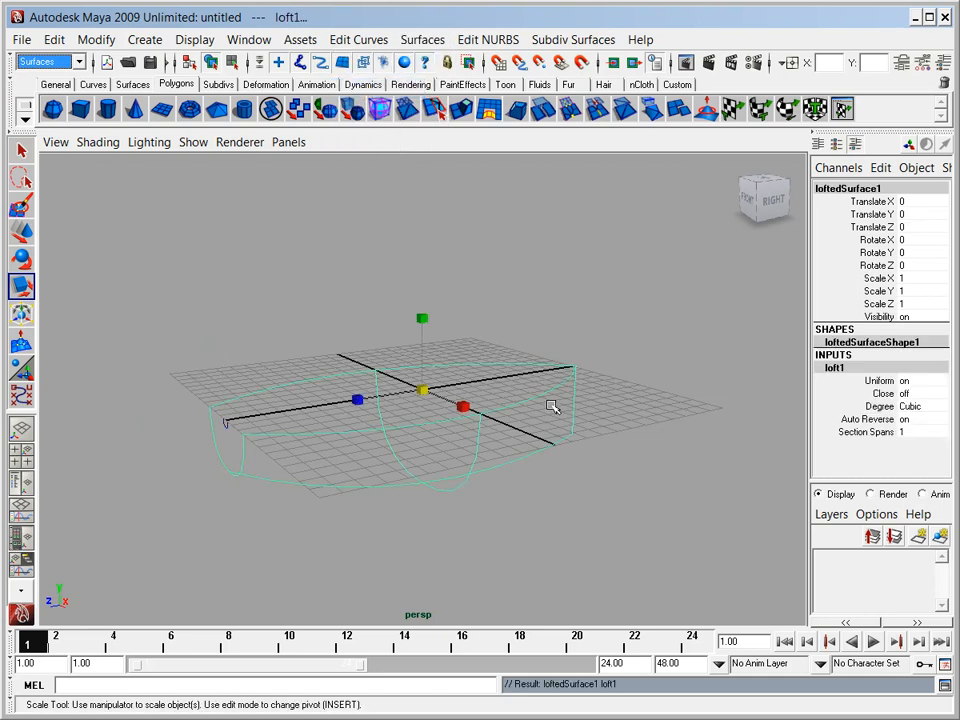
# Display the lofted hull with smooth shading and hide the grid.
pyautogui.click(455, 474)
pyautogui.press('5')
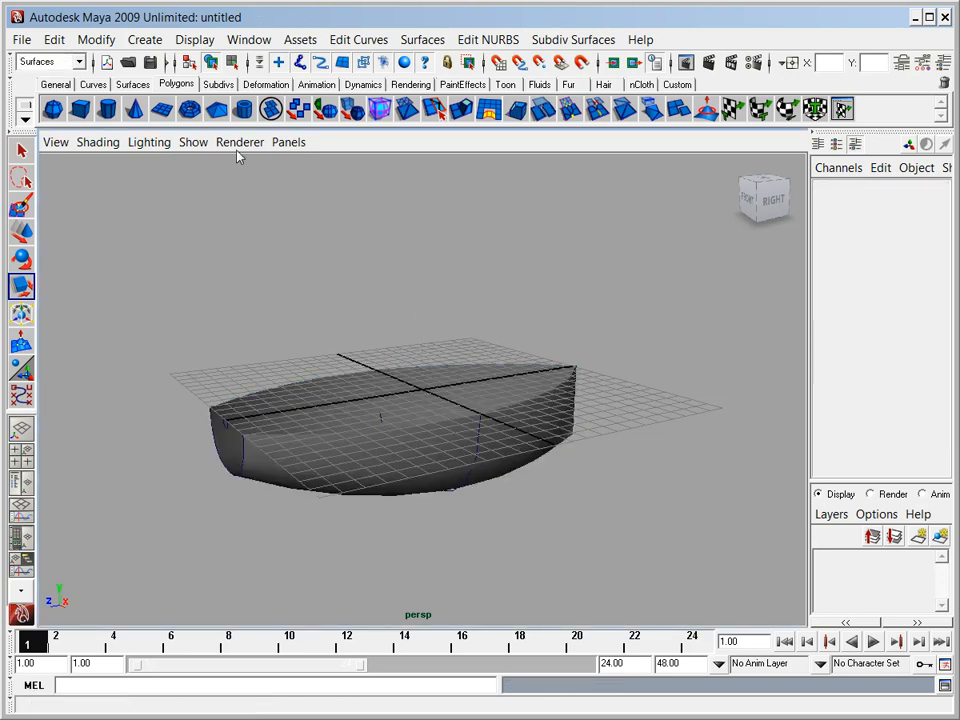
pyautogui.click(194, 41)
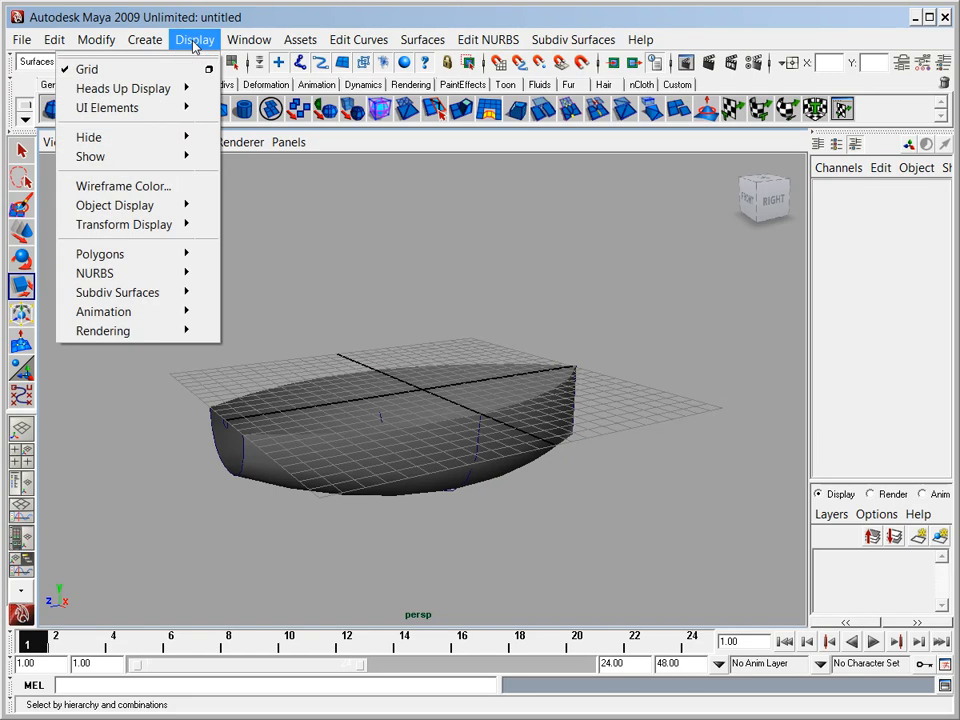
pyautogui.click(118, 70)
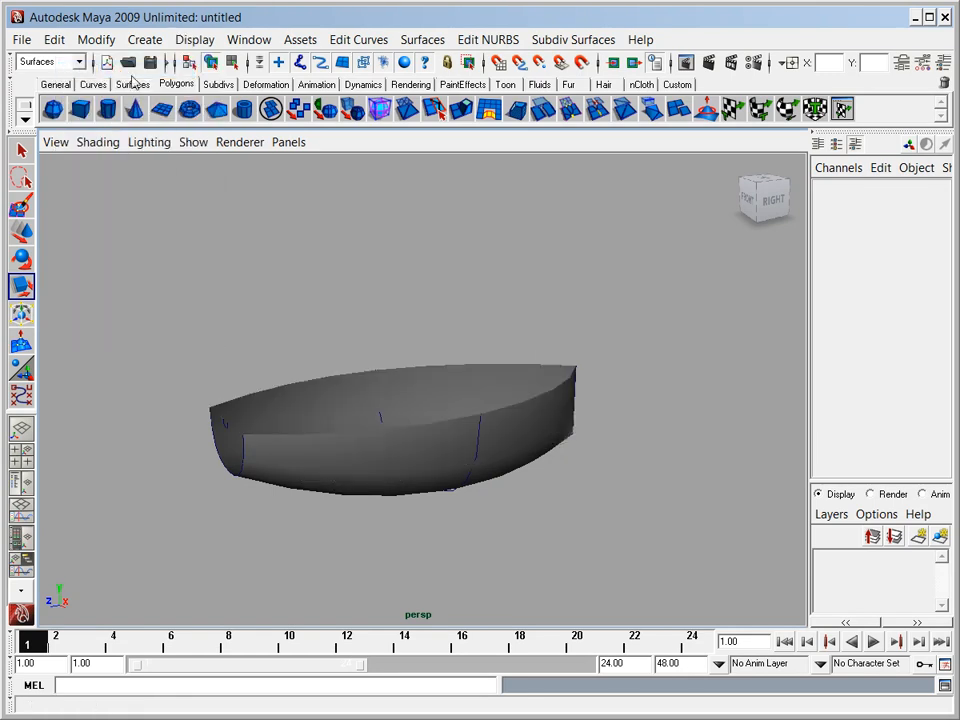
# Loft a surface between the hull's open-end curve and the tiny curve inside it to cap the stern.
pyautogui.keyDown('alt'); pyautogui.moveTo(297, 376); pyautogui.dragTo(338, 344); pyautogui.keyUp('alt')
pyautogui.keyDown('alt'); pyautogui.moveTo(339, 346); pyautogui.dragTo(405, 367, button='right'); pyautogui.keyUp('alt')
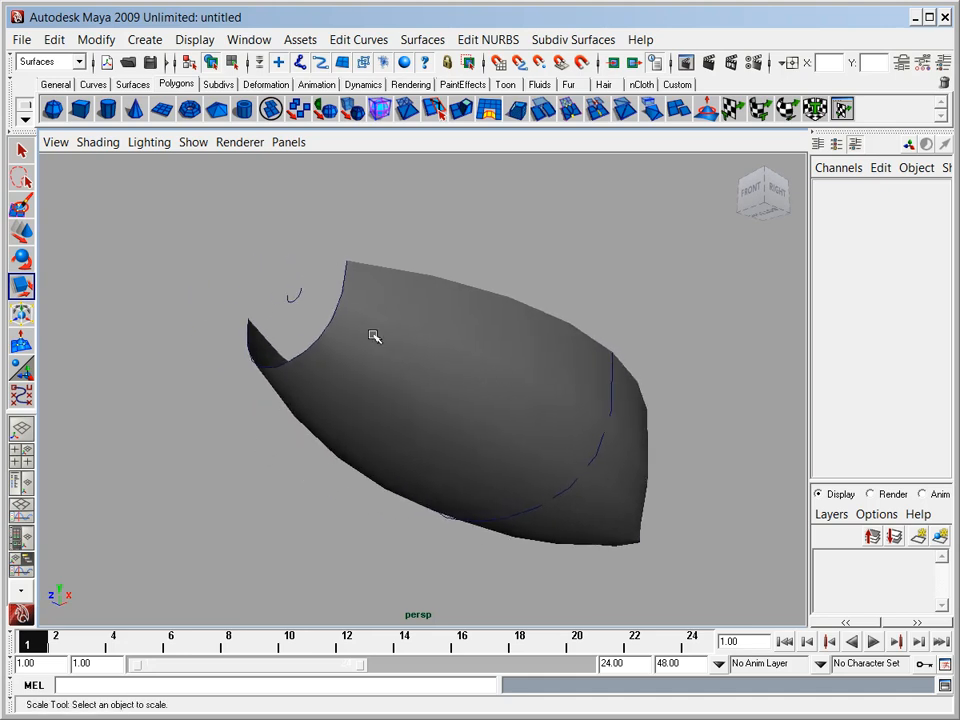
pyautogui.click(340, 300)
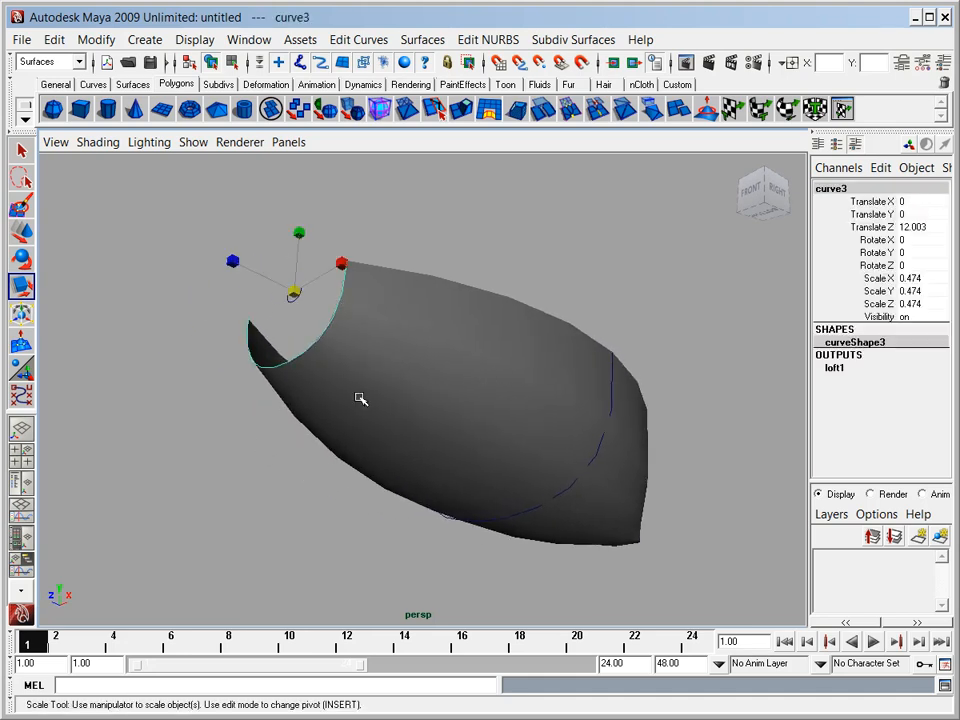
pyautogui.keyDown('shift'); pyautogui.click(296, 302); pyautogui.keyUp('shift')
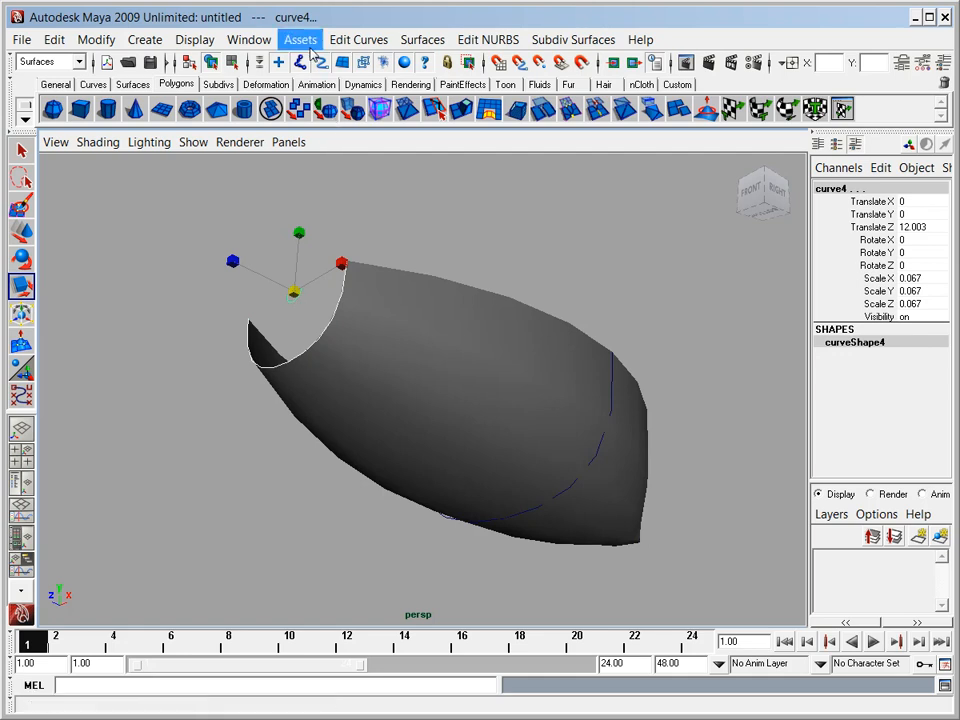
pyautogui.click(422, 40)
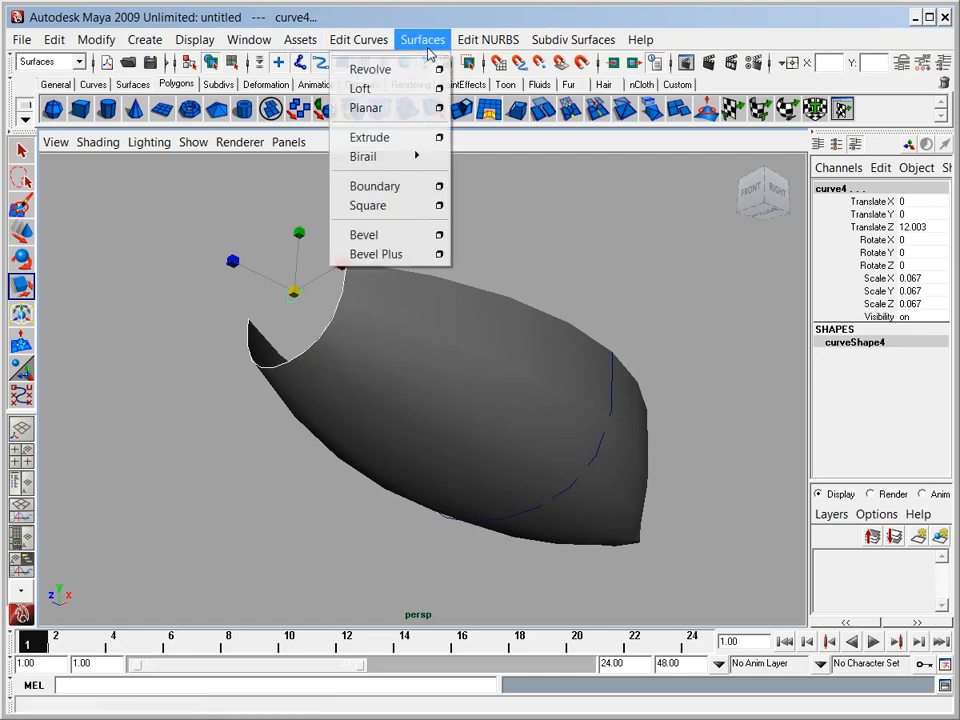
pyautogui.click(360, 90)
# Group the stern cap and hull surfaces together and name the group boat.
pyautogui.keyDown('alt'); pyautogui.moveTo(495, 326); pyautogui.dragTo(519, 270); pyautogui.keyUp('alt')
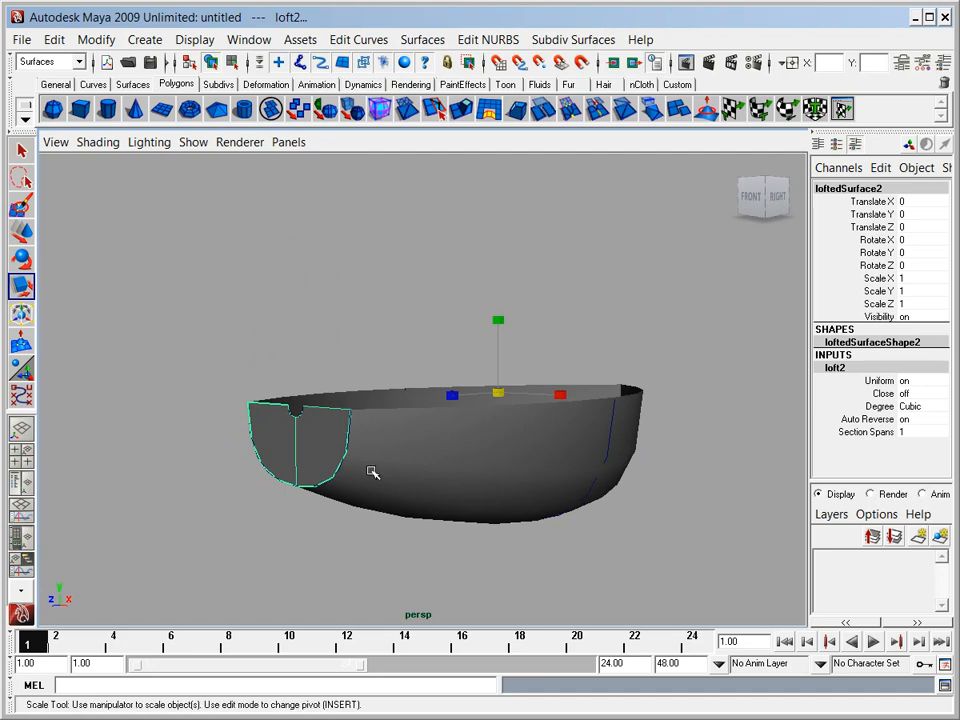
pyautogui.click(419, 488)
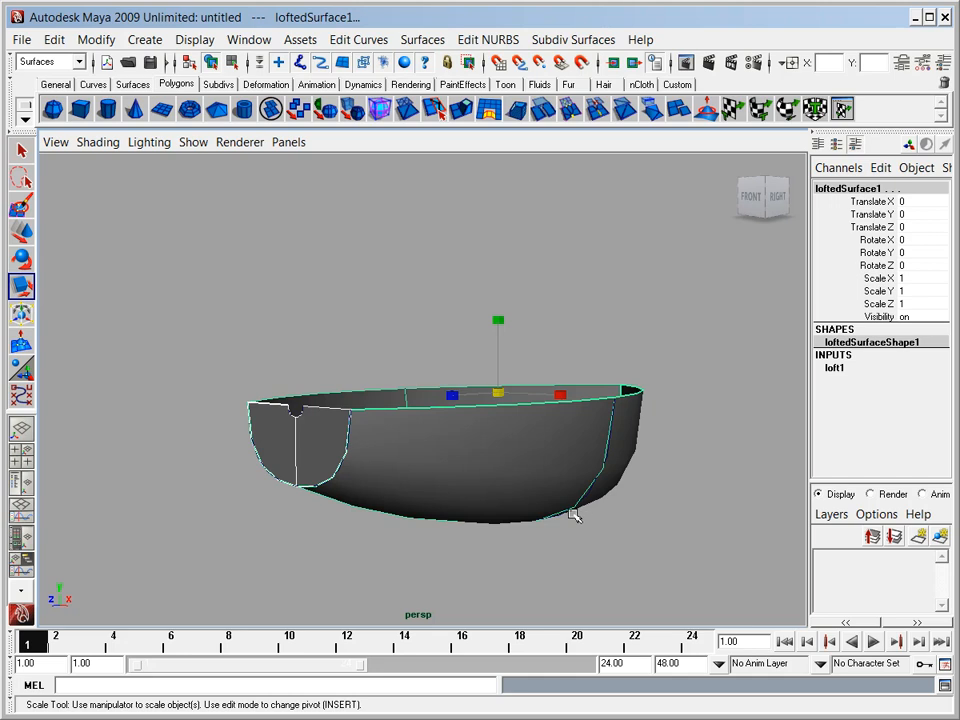
pyautogui.click(55, 40)
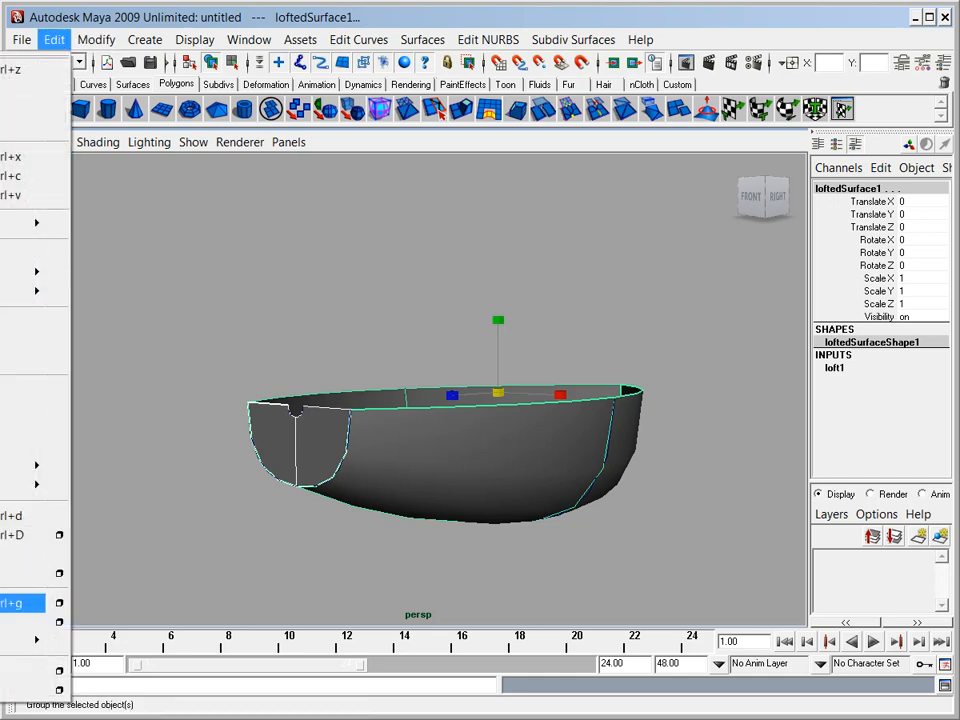
pyautogui.click(20, 603)
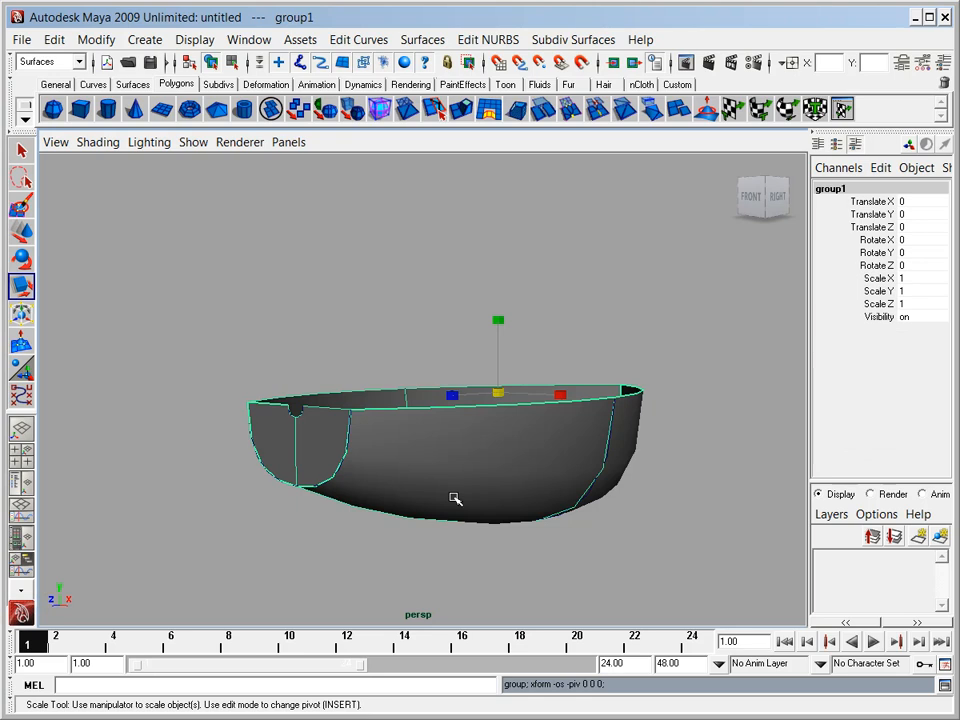
pyautogui.doubleClick(835, 189)
pyautogui.write('boat')
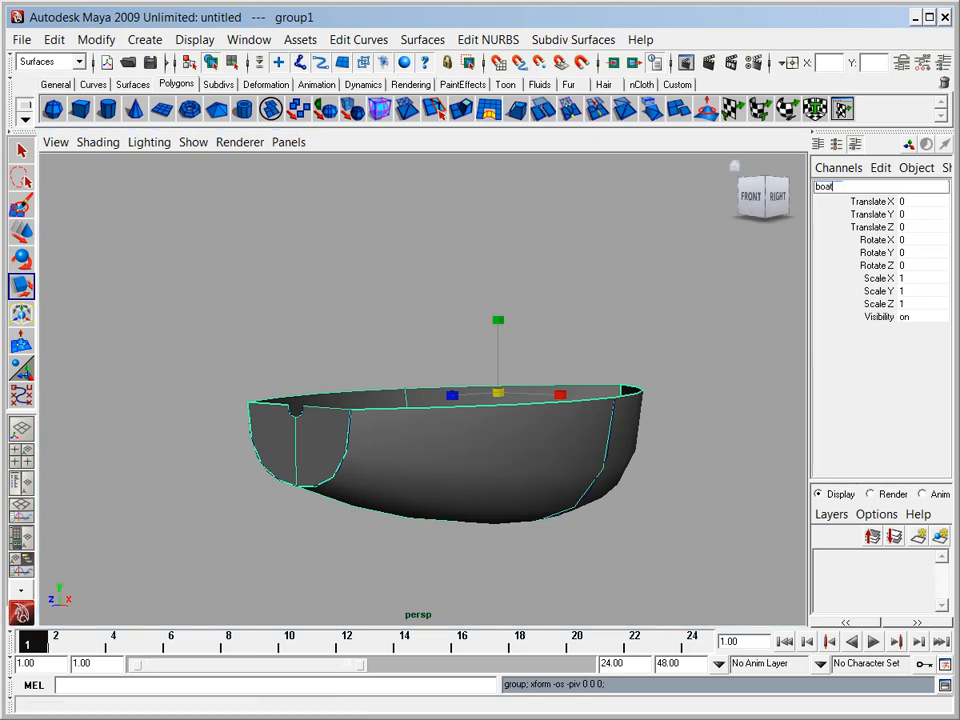
pyautogui.press('Return')
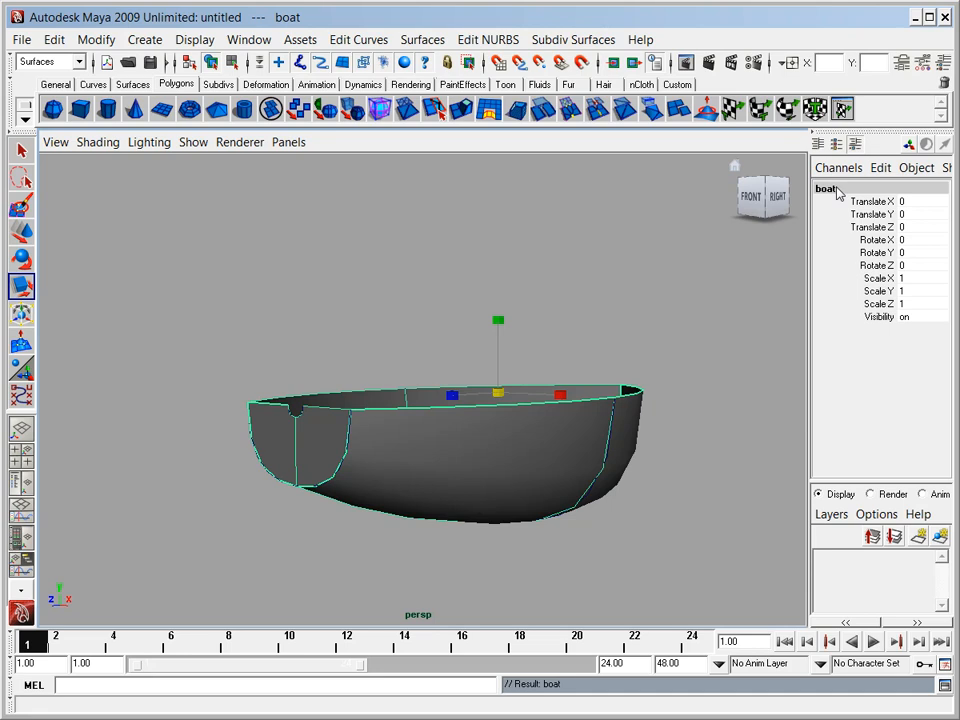
# Move the boat group along X to about -19.168, clear of its construction curves.
pyautogui.press('w')
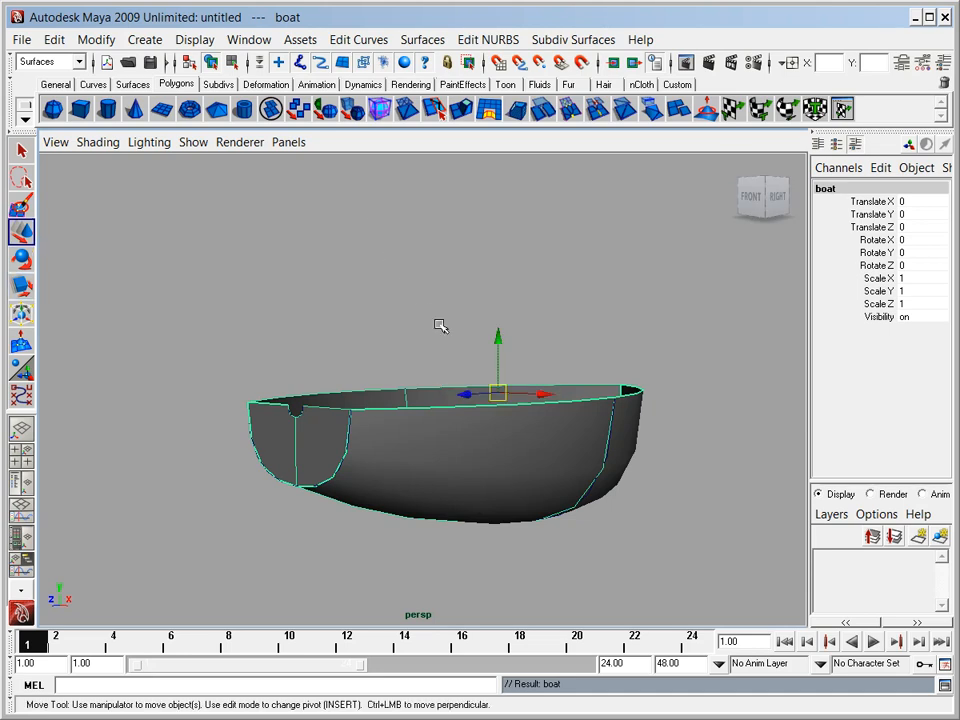
pyautogui.moveTo(511, 391); pyautogui.dragTo(279, 371)
pyautogui.keyDown('alt'); pyautogui.moveTo(395, 397); pyautogui.dragTo(600, 387); pyautogui.keyUp('alt')
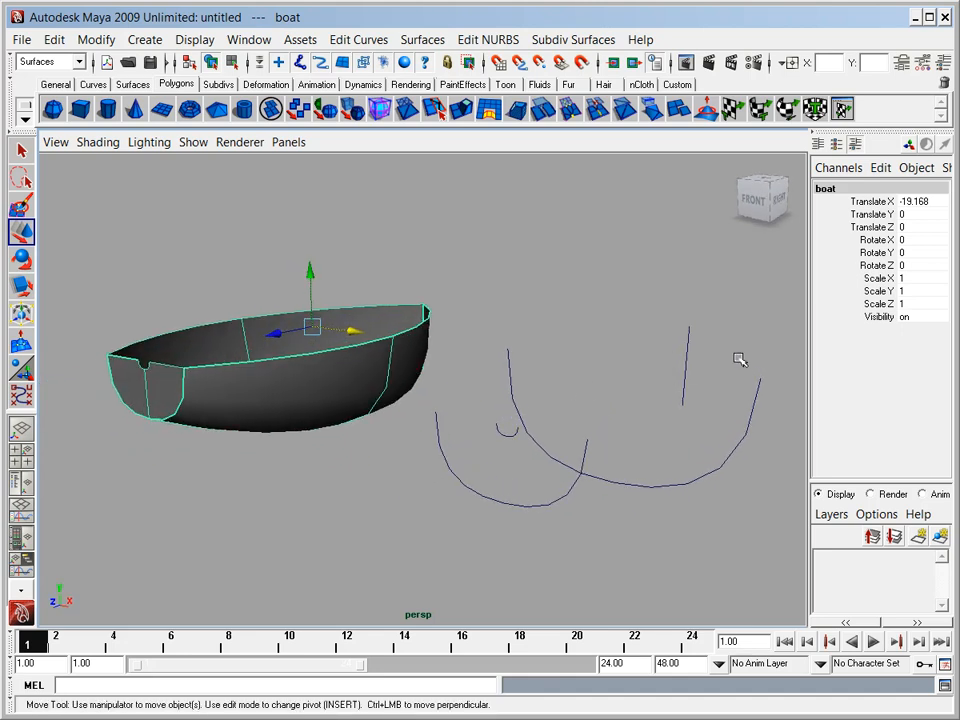
# Raise the flattened bow curve to a Translate Y of about 3.281 to lift the hull's bow.
pyautogui.click(688, 368)
pyautogui.moveTo(695, 276); pyautogui.dragTo(684, 249)
pyautogui.moveTo(506, 480)
pyautogui.keyDown('alt'); pyautogui.mouseDown()
pyautogui.moveTo(435, 471)
pyautogui.moveTo(494, 480)
pyautogui.mouseUp(); pyautogui.keyUp('alt')
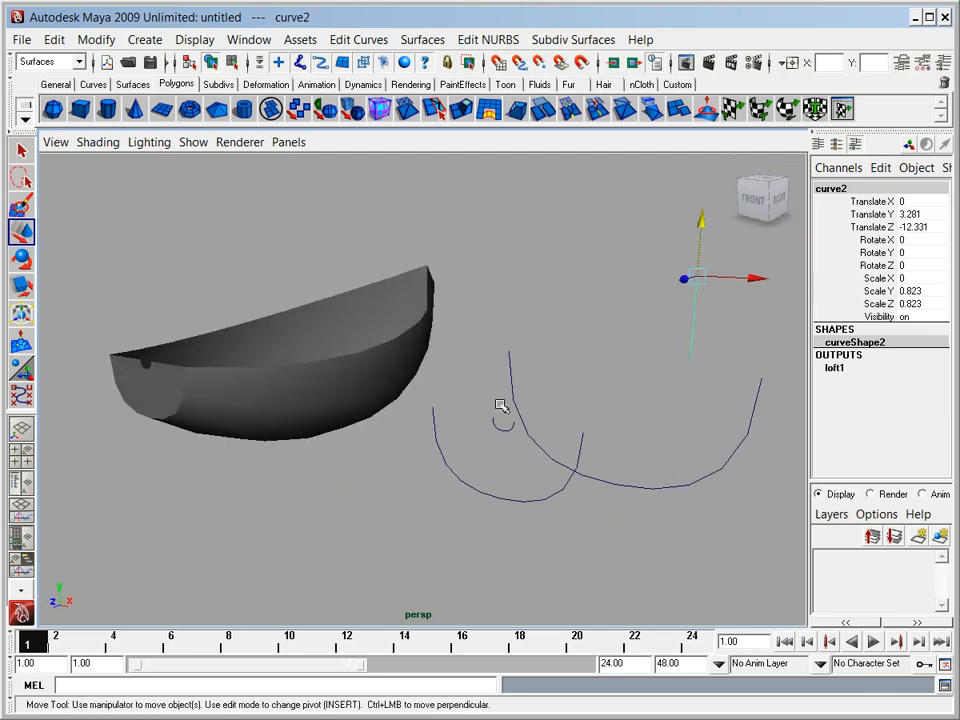
# Raise the stern curve and the tiny curve inside it together, bringing the tiny curve's Translate Y to about 1.97.
pyautogui.click(466, 478)
pyautogui.moveTo(507, 367); pyautogui.dragTo(510, 305)
pyautogui.keyDown('alt'); pyautogui.moveTo(435, 448); pyautogui.dragTo(407, 476); pyautogui.keyUp('alt')
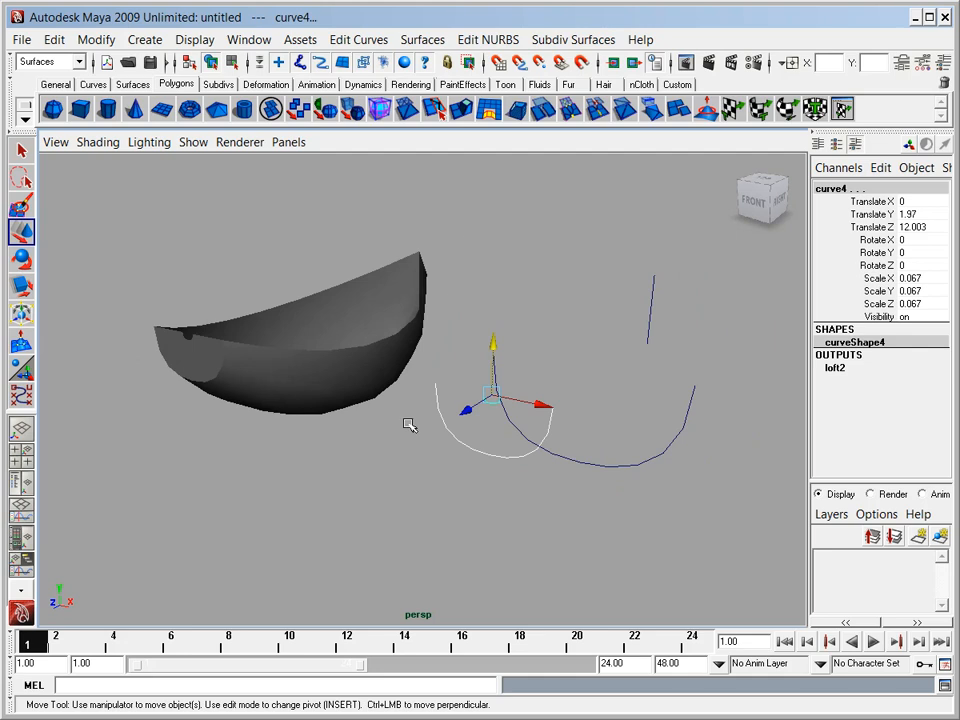
# Lower the middle U-shaped curve to a Translate Y of about -1.295 to deepen the hull amidships.
pyautogui.keyDown('alt'); pyautogui.moveTo(537, 497); pyautogui.dragTo(585, 514, button='right'); pyautogui.keyUp('alt')
pyautogui.keyDown('alt'); pyautogui.moveTo(585, 514); pyautogui.dragTo(454, 499); pyautogui.keyUp('alt')
pyautogui.keyDown('alt'); pyautogui.moveTo(454, 499); pyautogui.dragTo(474, 540, button='middle'); pyautogui.keyUp('alt')
pyautogui.keyDown('alt'); pyautogui.moveTo(474, 540); pyautogui.dragTo(495, 549); pyautogui.keyUp('alt')
pyautogui.keyDown('alt'); pyautogui.moveTo(495, 549); pyautogui.dragTo(470, 537, button='middle'); pyautogui.keyUp('alt')
pyautogui.keyDown('alt'); pyautogui.moveTo(470, 537); pyautogui.dragTo(333, 511); pyautogui.keyUp('alt')
pyautogui.moveTo(474, 513)
pyautogui.keyDown('alt'); pyautogui.mouseDown()
pyautogui.moveTo(707, 510)
pyautogui.moveTo(631, 545)
pyautogui.moveTo(422, 536)
pyautogui.moveTo(489, 523)
pyautogui.moveTo(506, 534)
pyautogui.moveTo(472, 528)
pyautogui.mouseUp(); pyautogui.keyUp('alt')
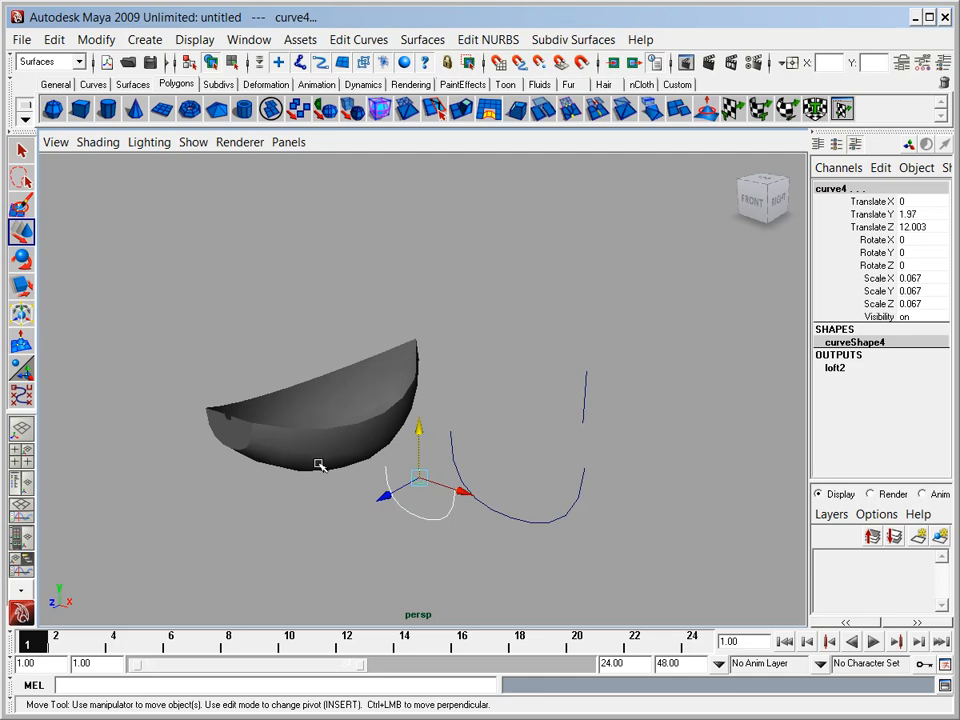
pyautogui.click(545, 521)
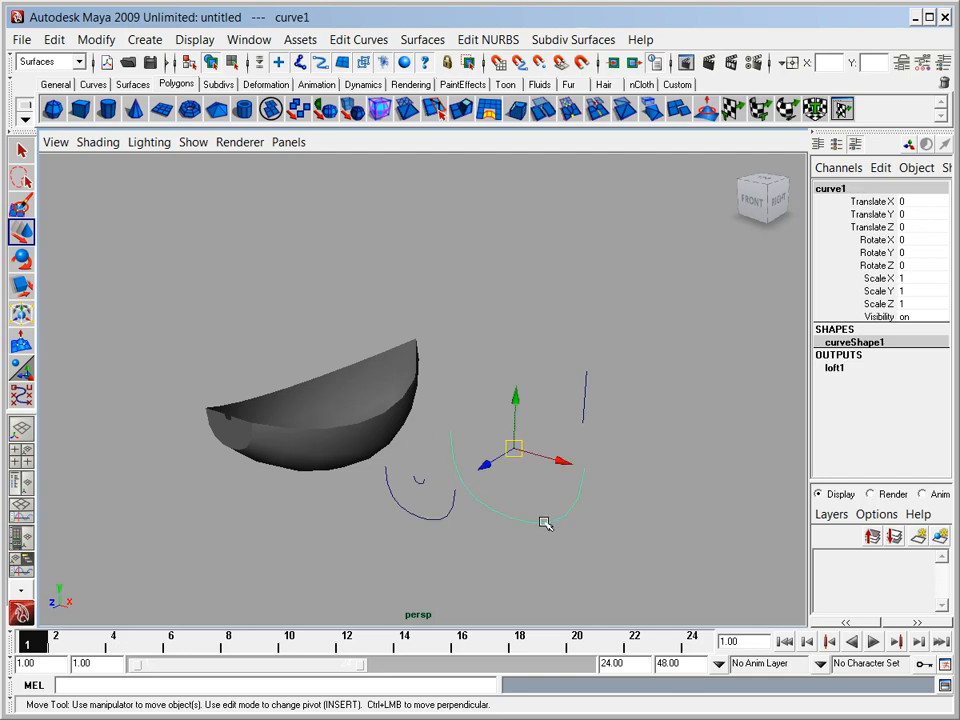
pyautogui.moveTo(517, 401); pyautogui.dragTo(476, 422)
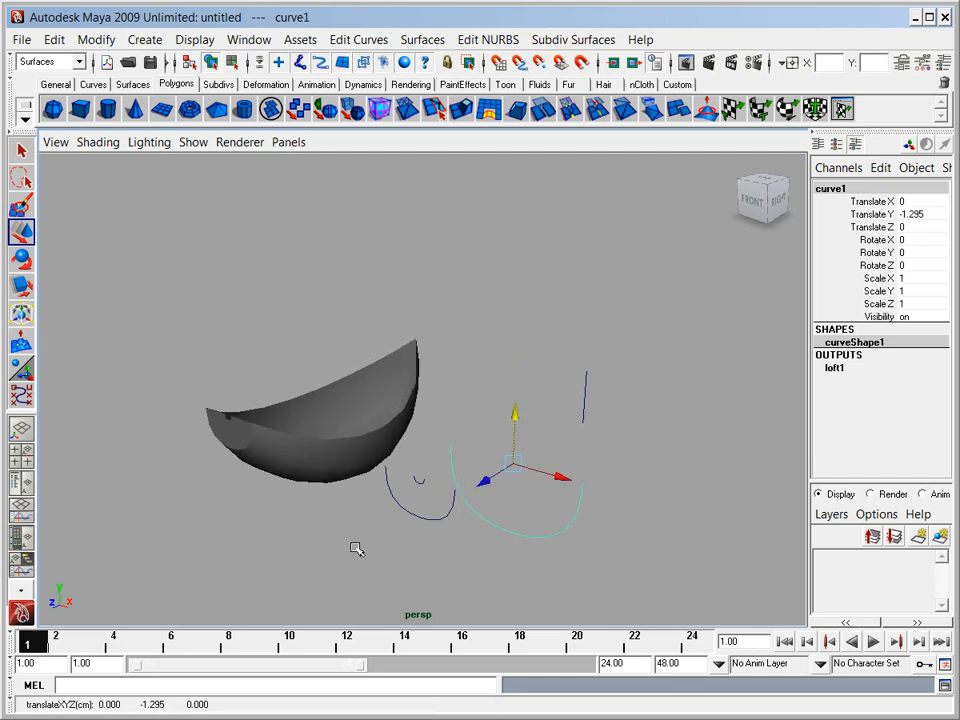